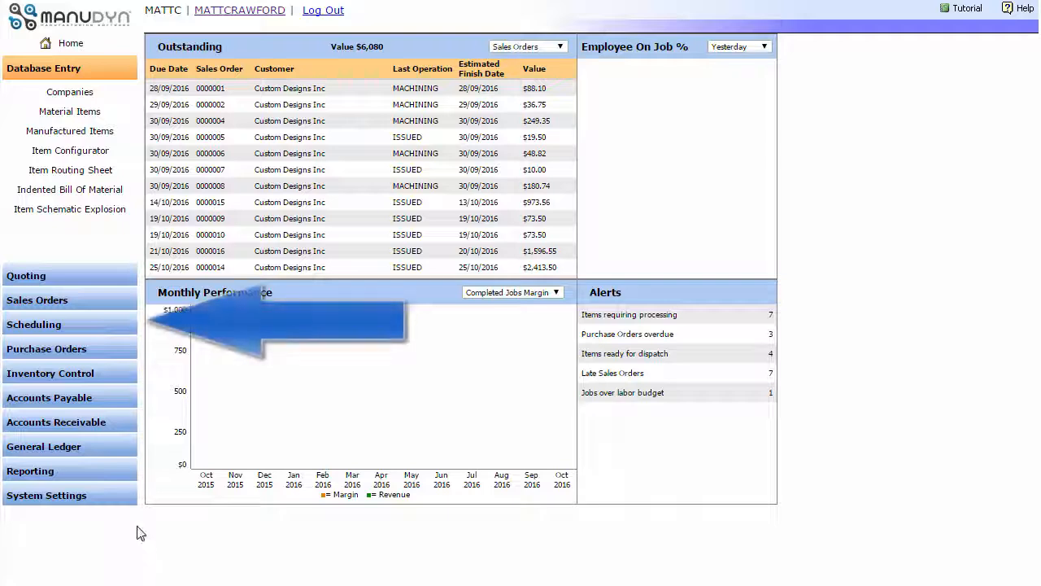
- Open the issued CUSDES-WIDGET2 job in Job Progress
left_click(109, 327)
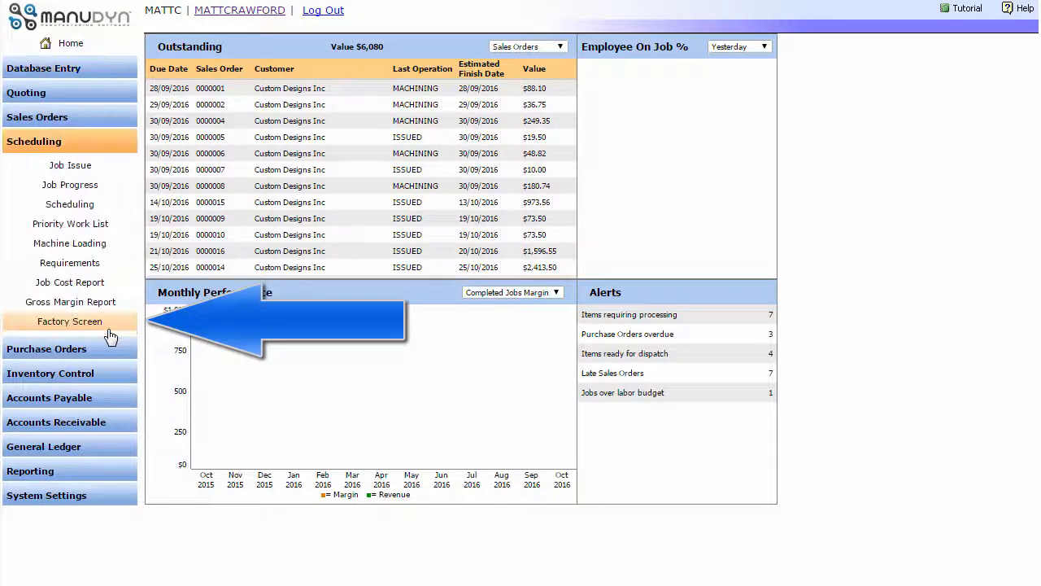
left_click(98, 190)
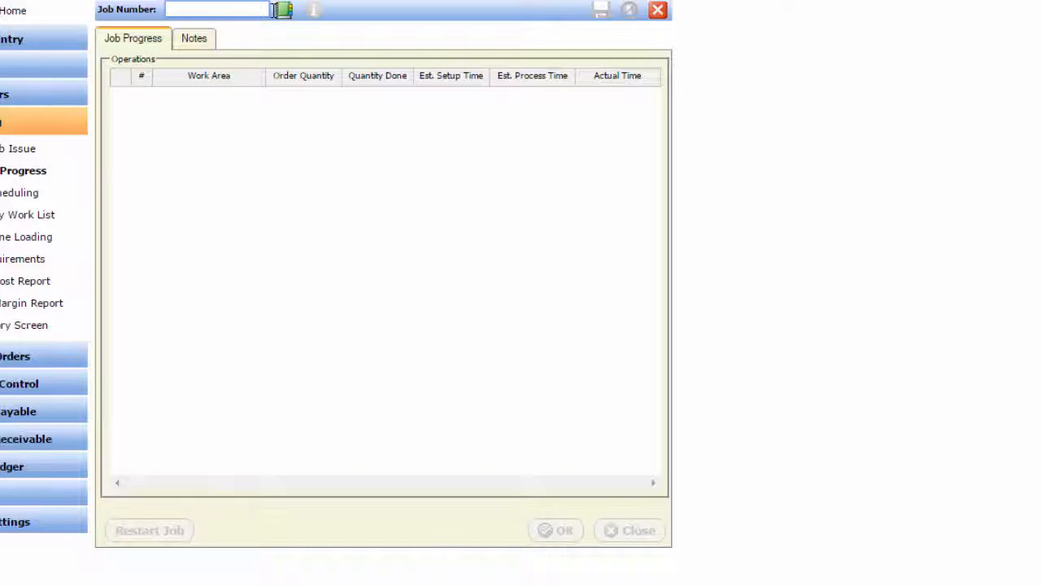
left_click(285, 19)
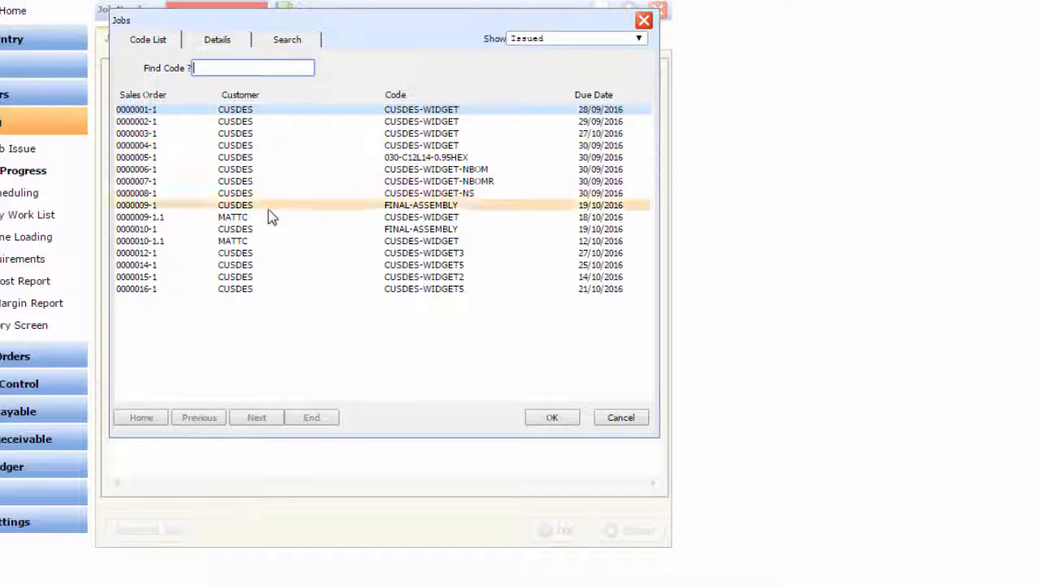
double_click(275, 279)
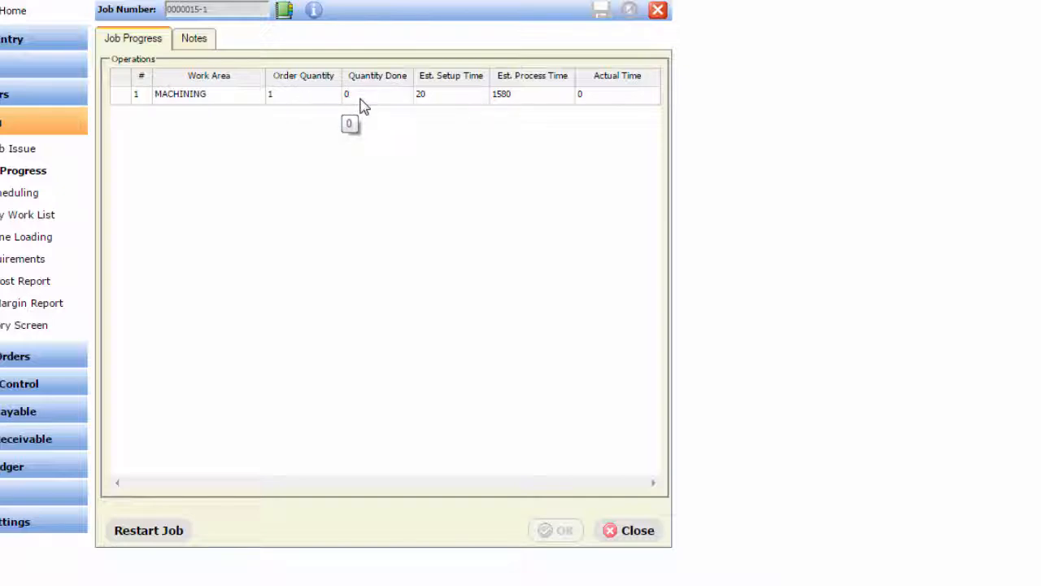
- Record a 20-minute setup entry on the job's MACHINING operation for the first listed employee
double_click(511, 95)
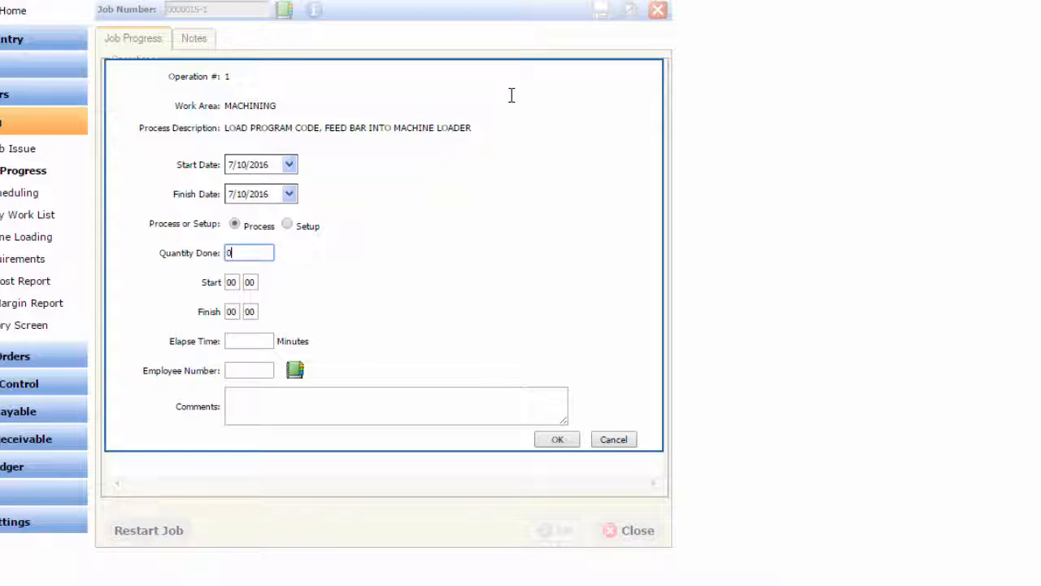
left_click(289, 226)
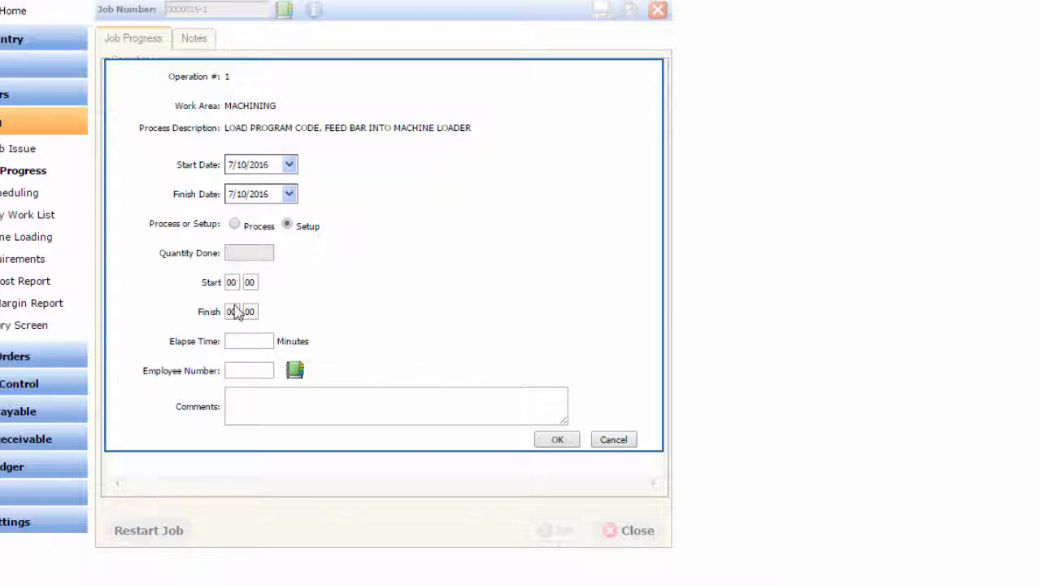
left_click(240, 340)
type("20")
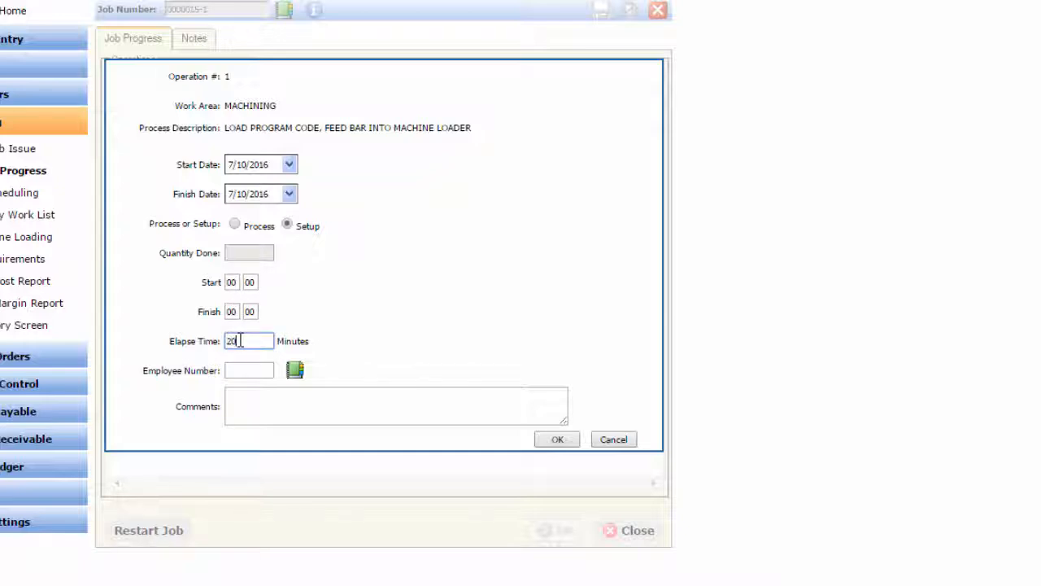
left_click(256, 369)
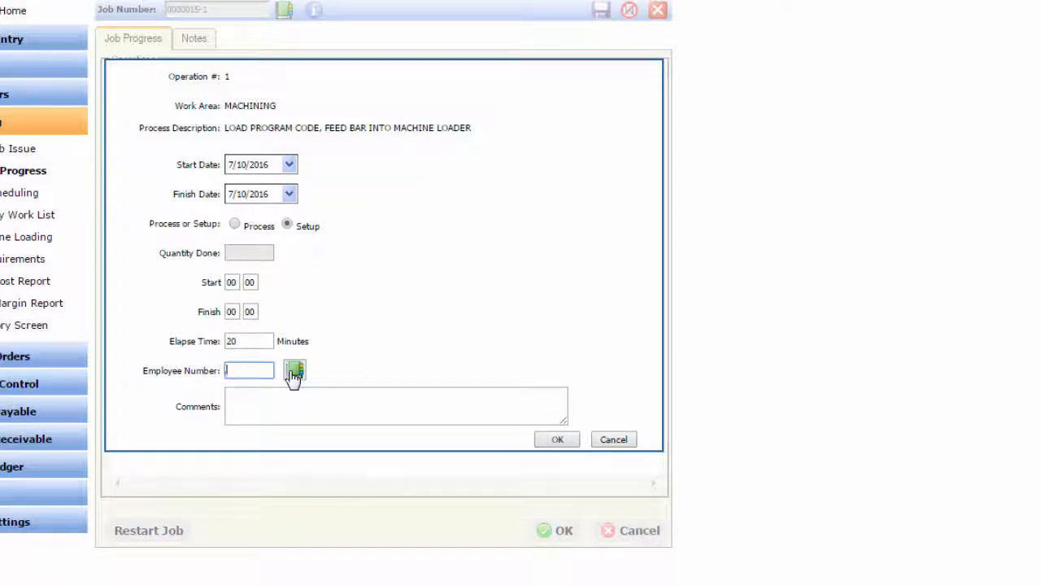
left_click(293, 372)
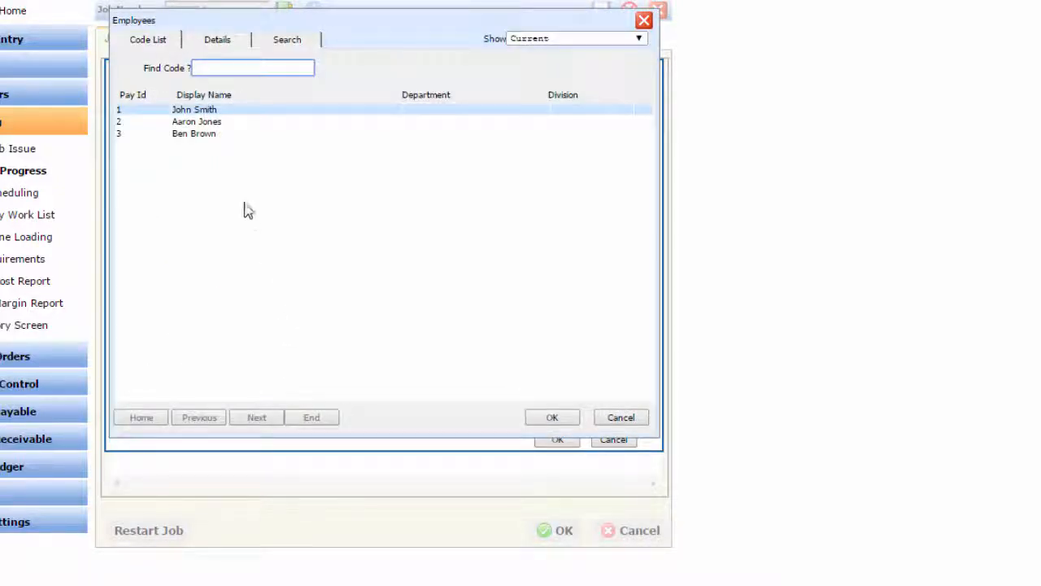
double_click(217, 109)
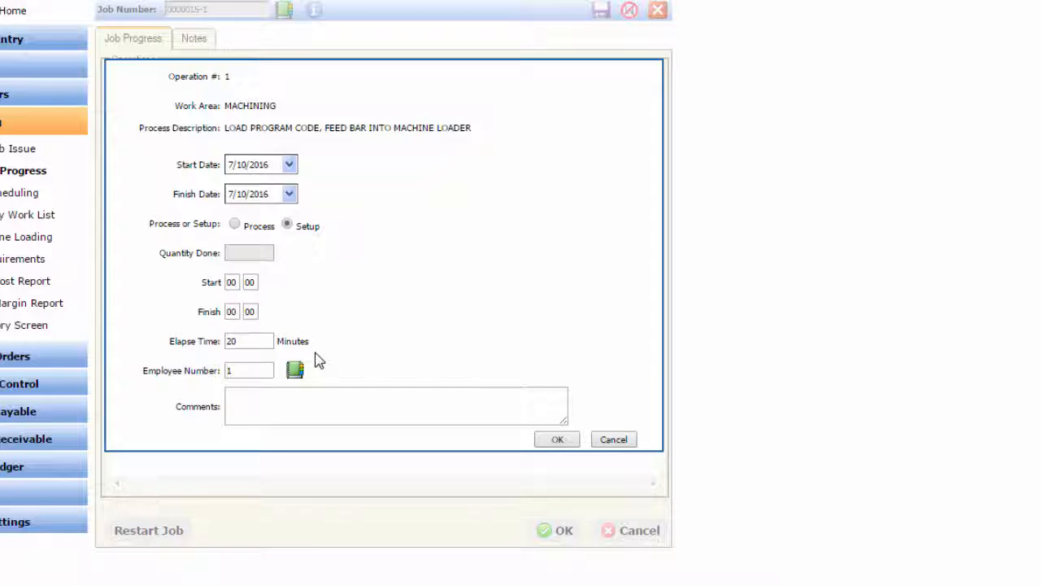
left_click(553, 440)
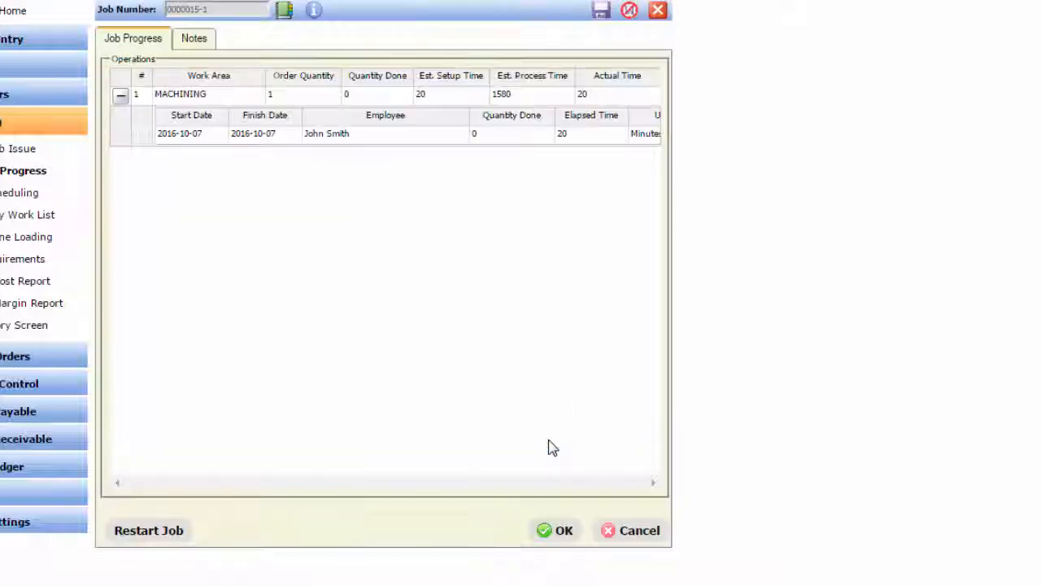
- Review the logged setup entry and a blank progress entry without changes, and collapse and expand the MACHINING operation's details
double_click(378, 137)
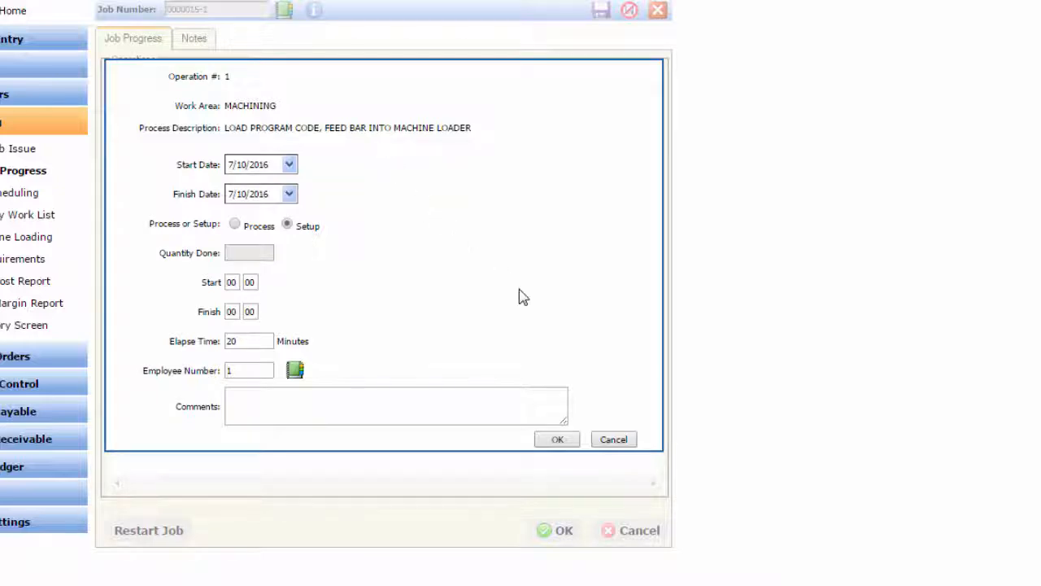
left_click(609, 439)
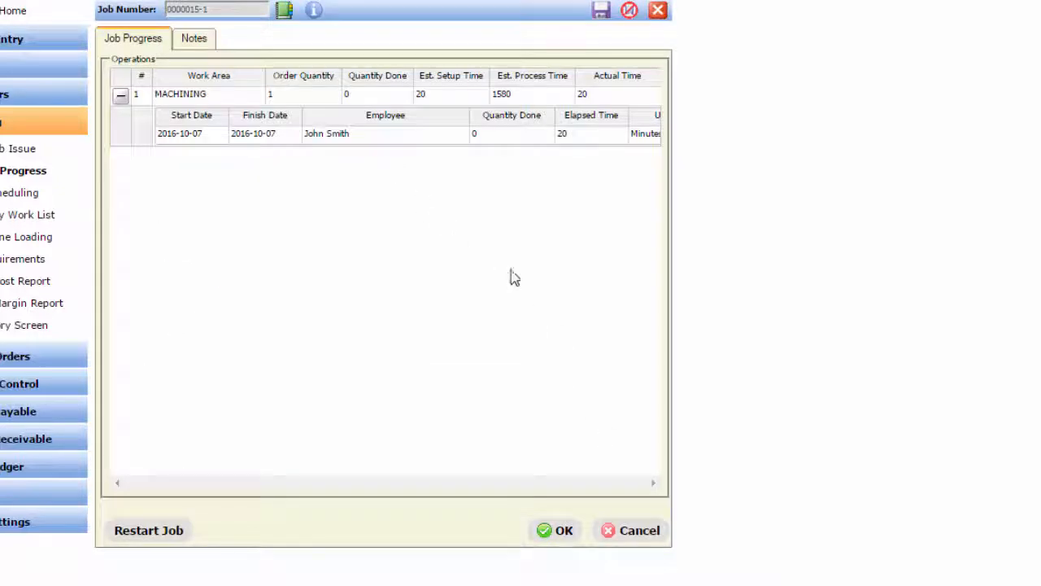
double_click(405, 102)
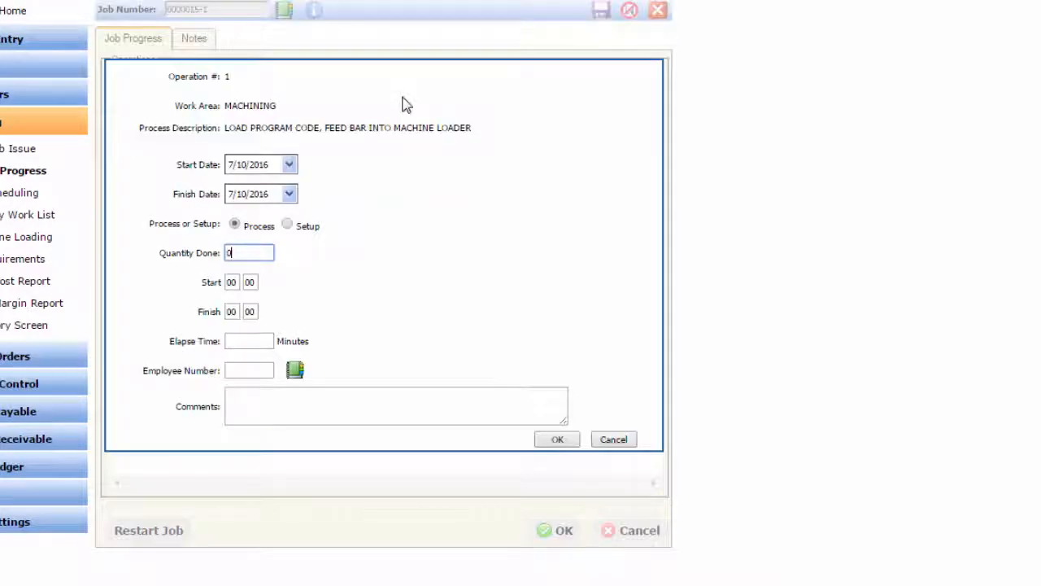
left_click(606, 440)
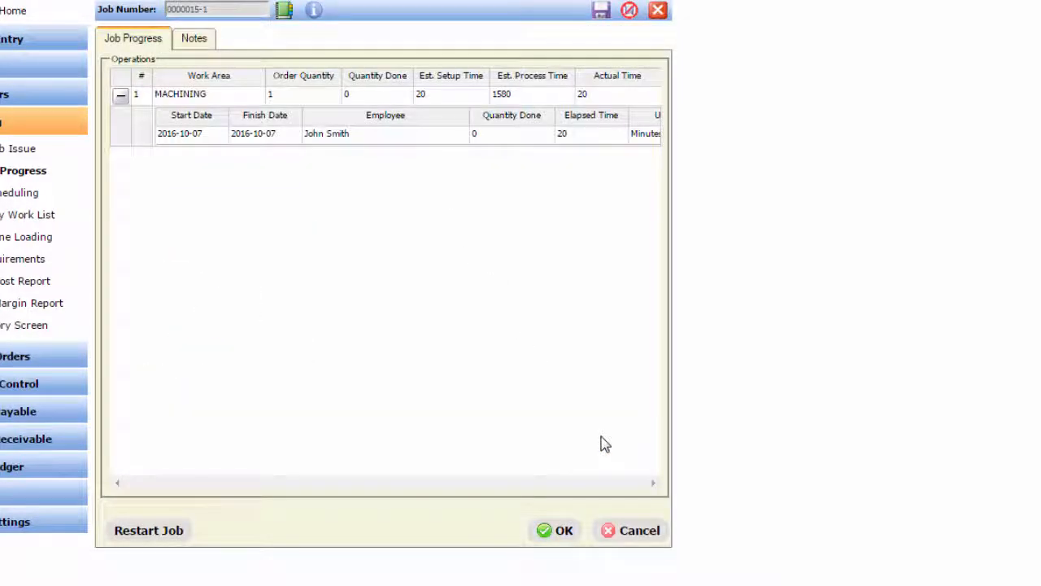
left_click(121, 96)
left_click(120, 96)
left_click(121, 96)
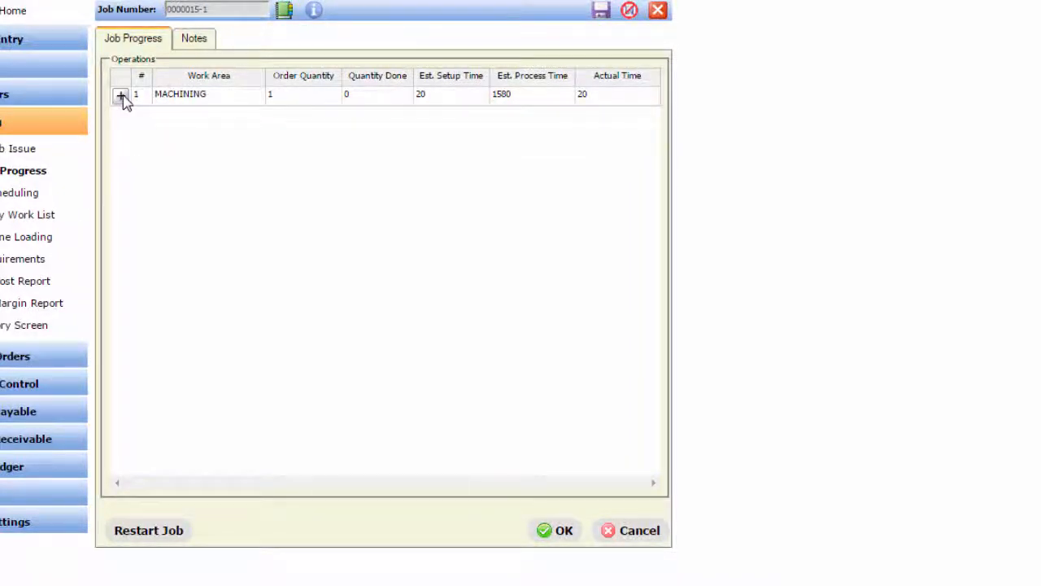
left_click(120, 96)
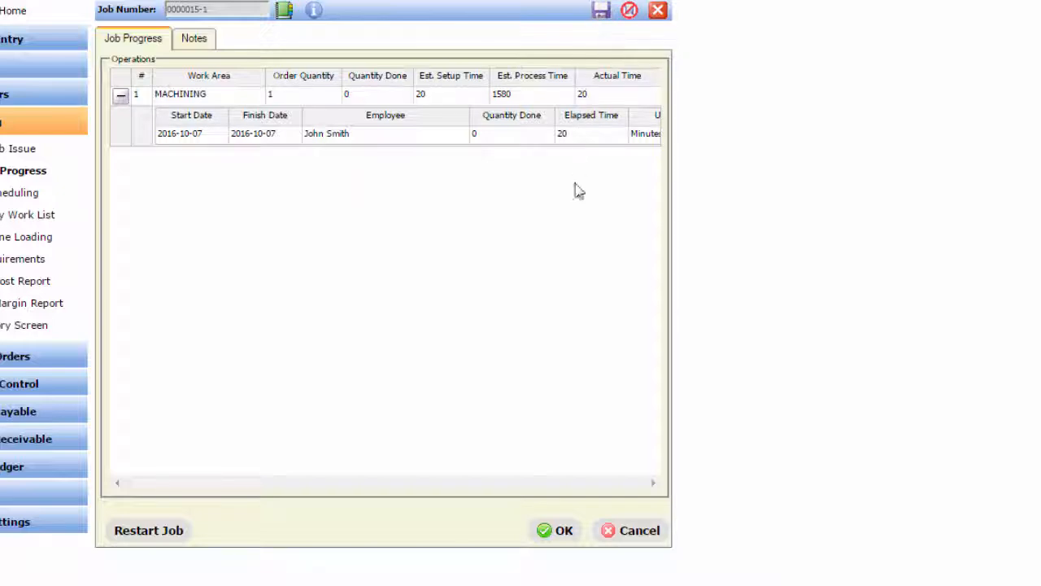
- Save the job's progress and close the Job Progress screen
left_click(558, 532)
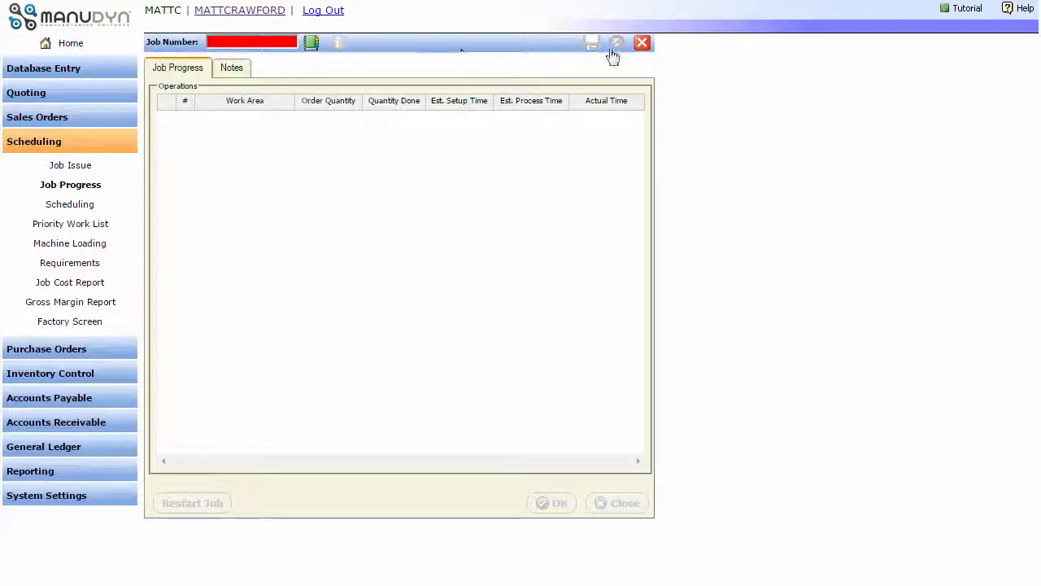
left_click(642, 43)
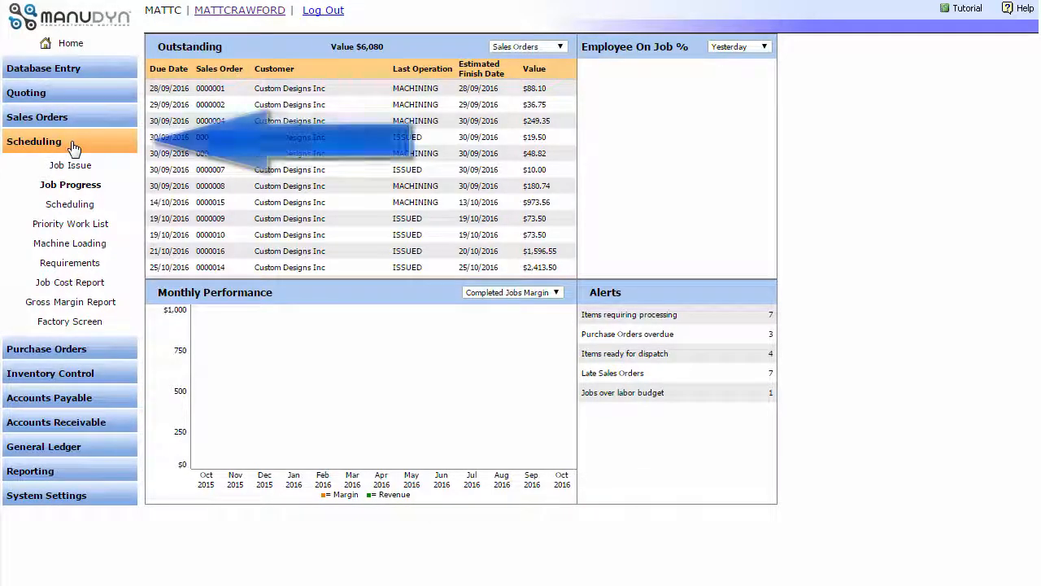
- Open the schedule for the MACHINING work area and examine its Gantt chart
left_click(88, 210)
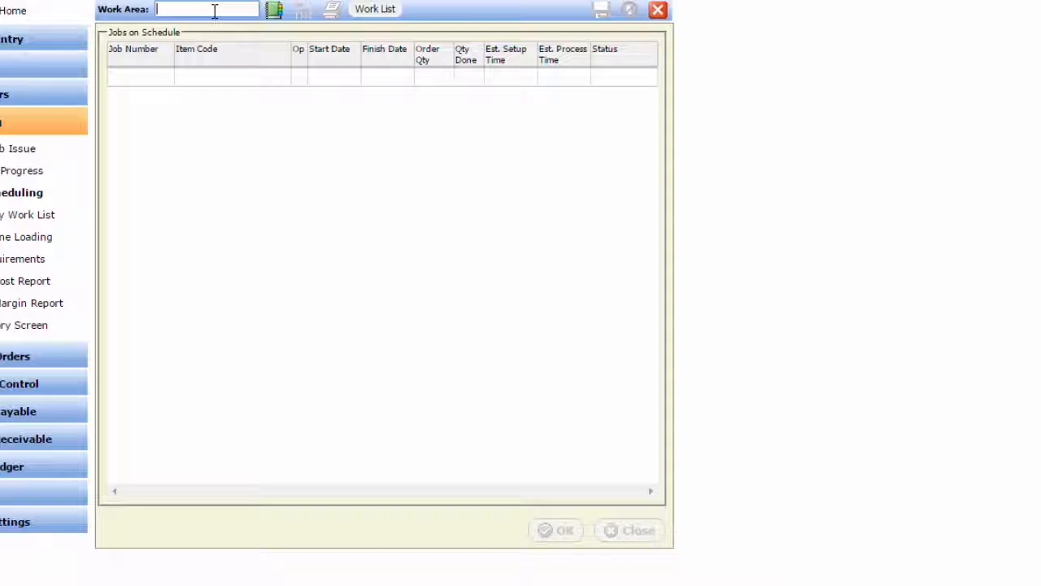
left_click(275, 13)
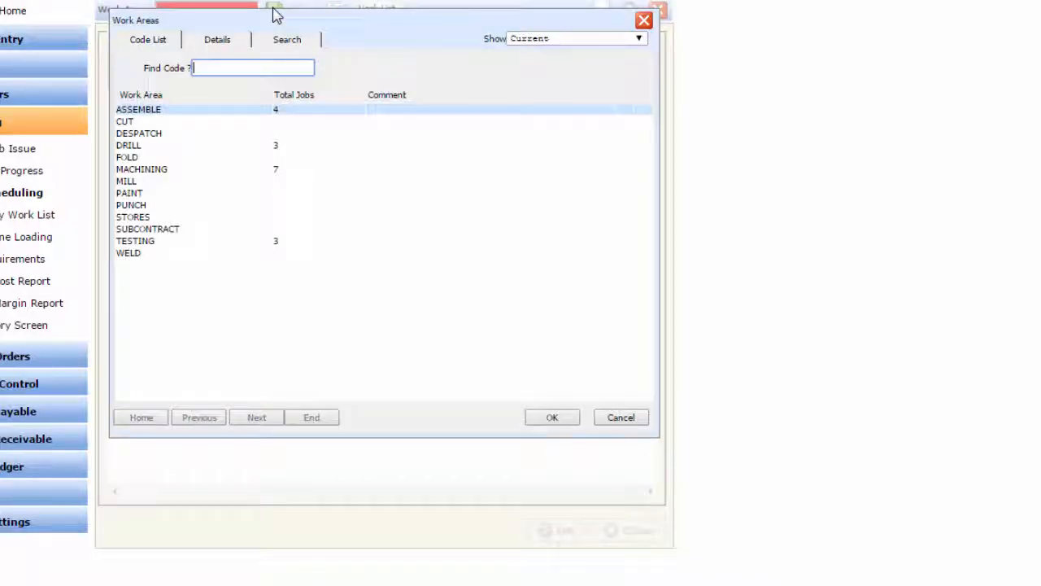
double_click(252, 172)
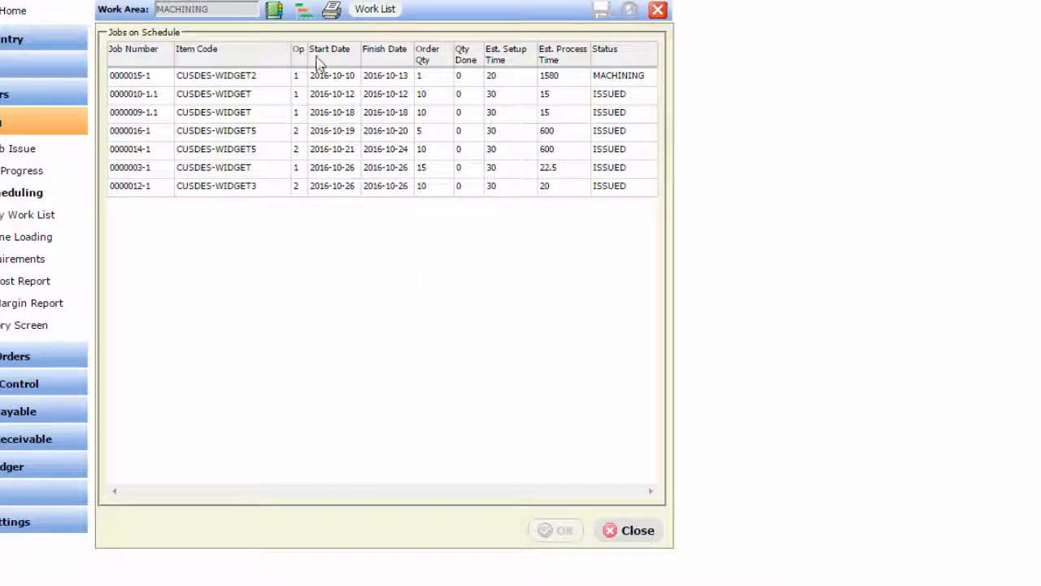
left_click(304, 14)
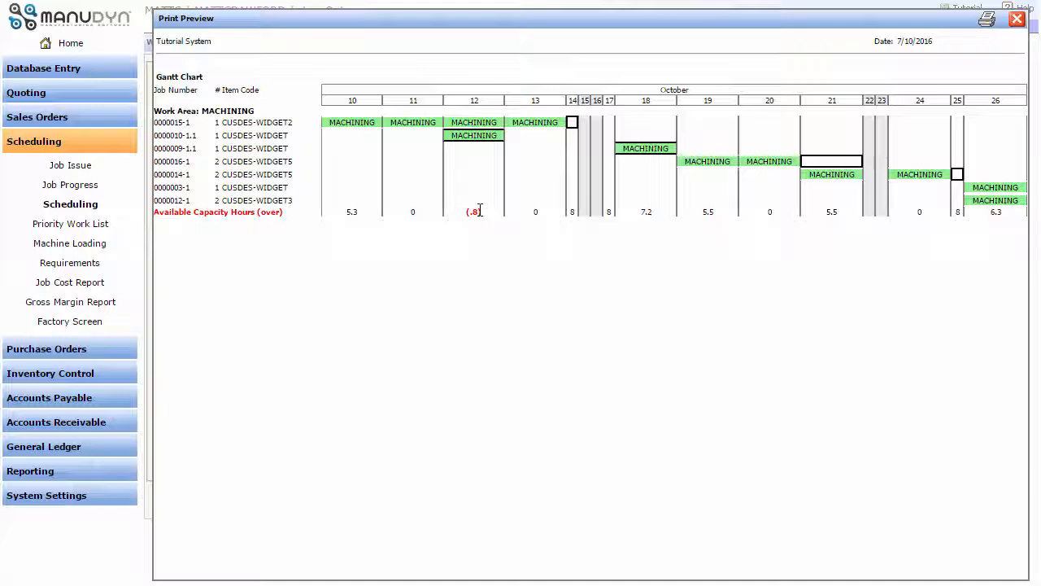
left_click(1017, 19)
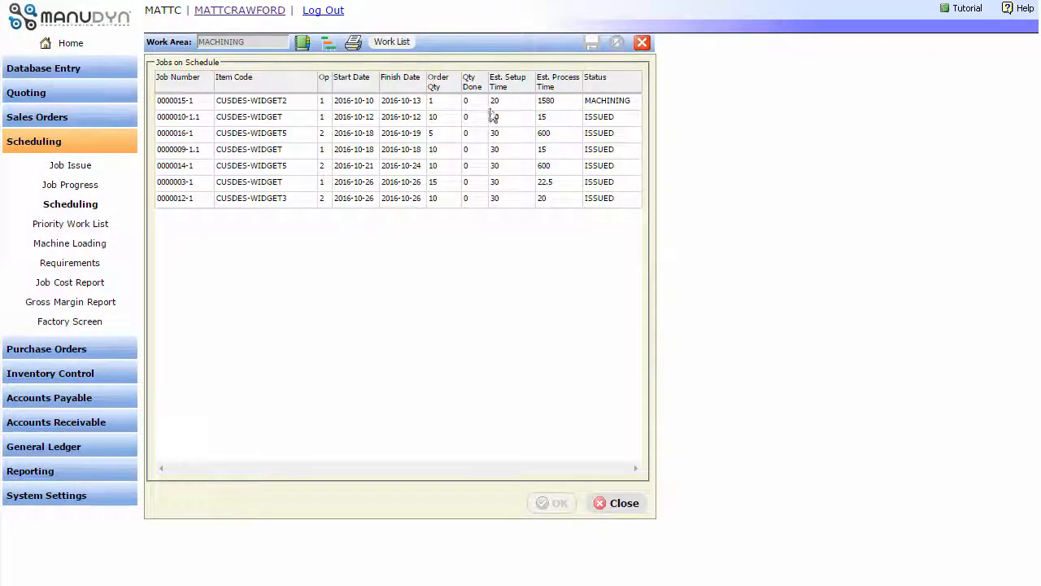
- Examine the Gantt chart of the CUSDES-WIDGET5 job with order quantity 5 and accept its process information
double_click(202, 136)
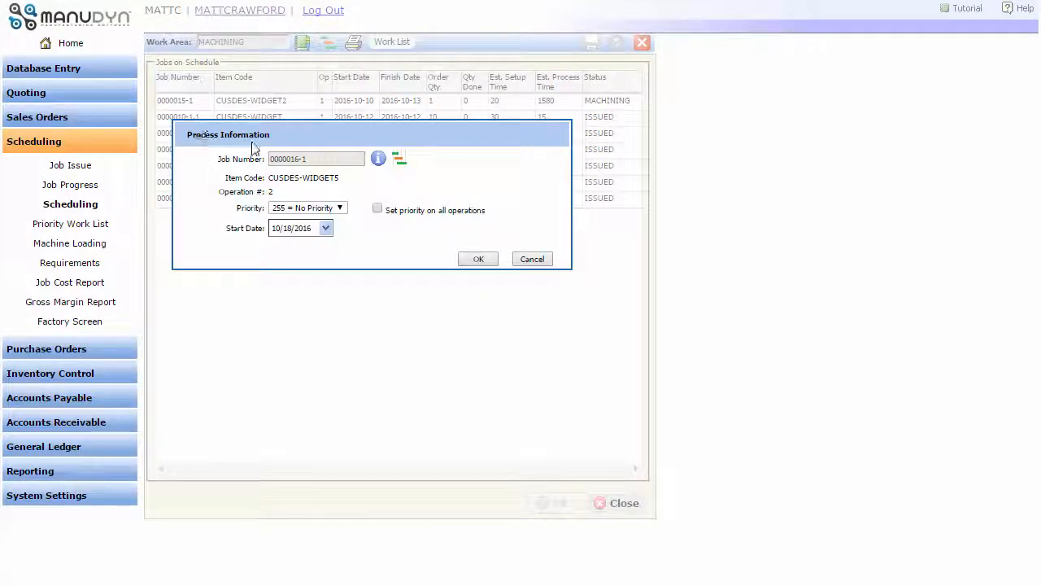
left_click(397, 162)
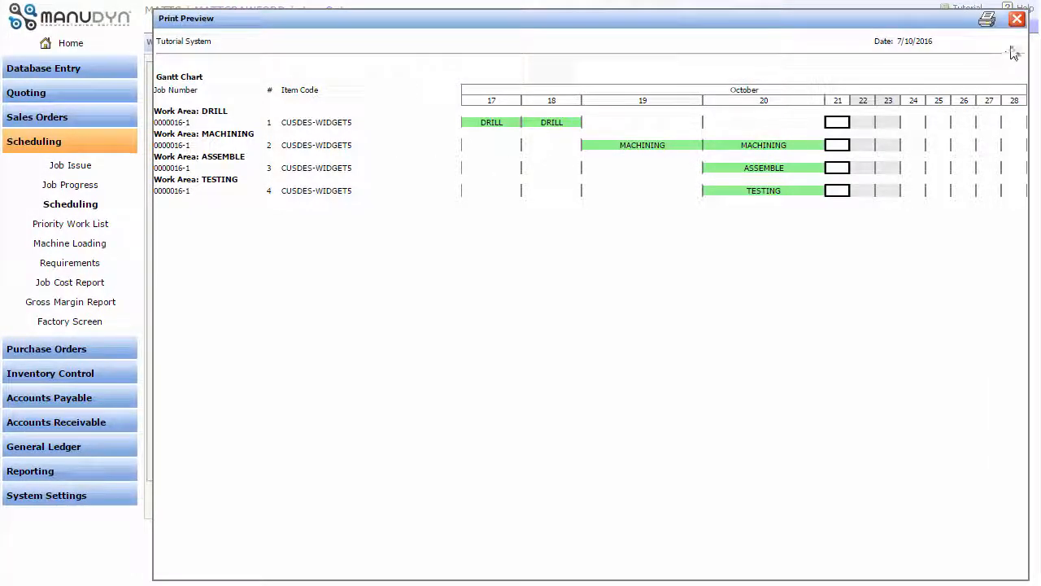
left_click(1016, 19)
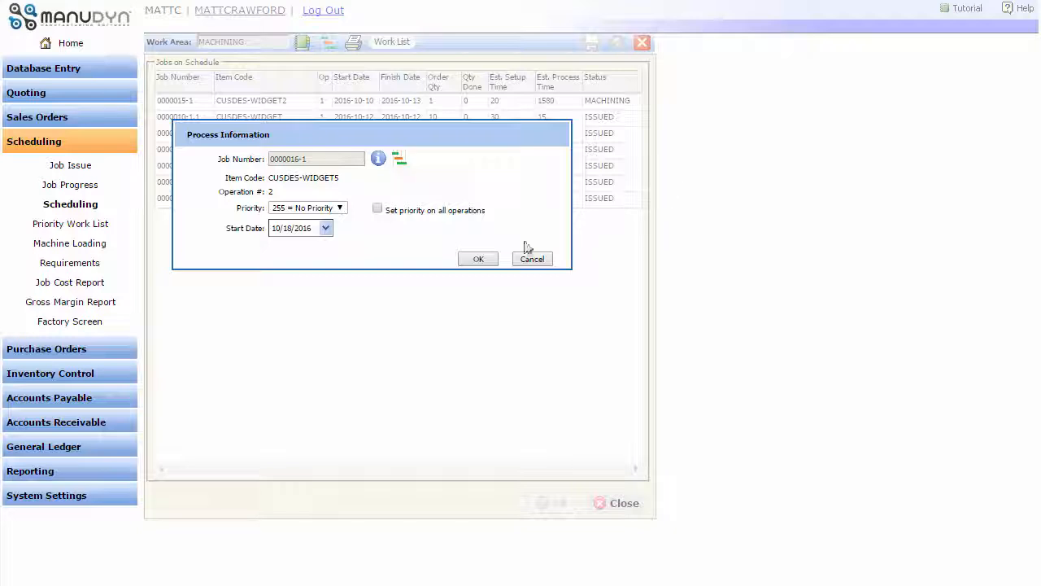
left_click(478, 259)
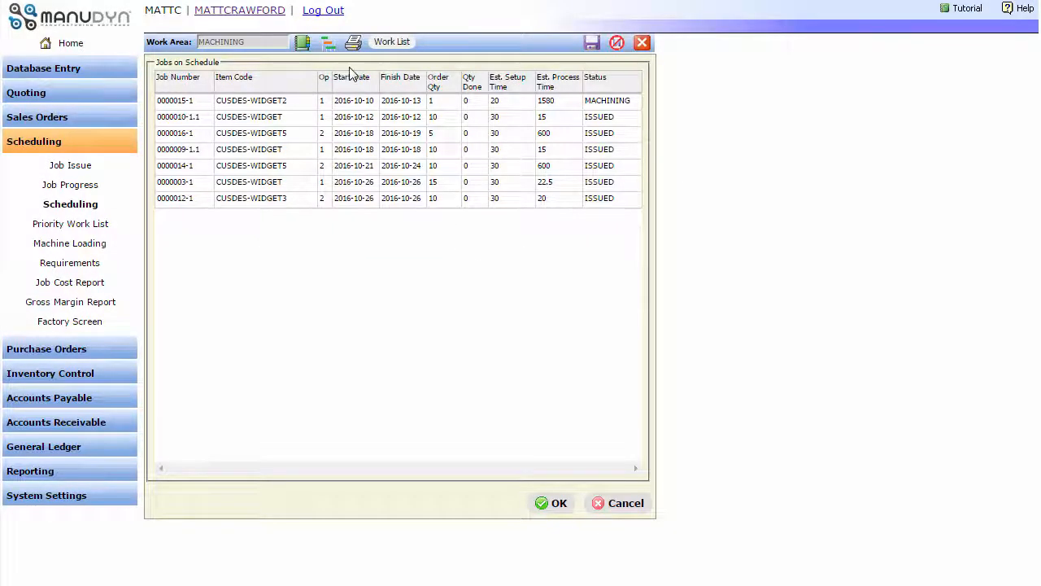
- Set the start date of the CUSDES-WIDGET5 job with order quantity 5 to 18/10/2016 from the MACHINING Gantt chart
left_click(328, 43)
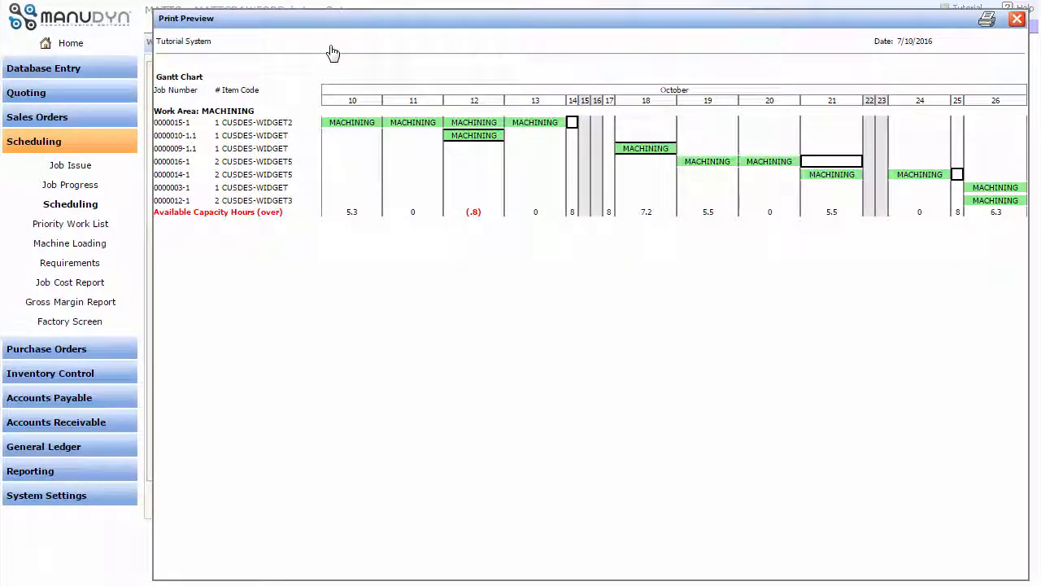
double_click(703, 157)
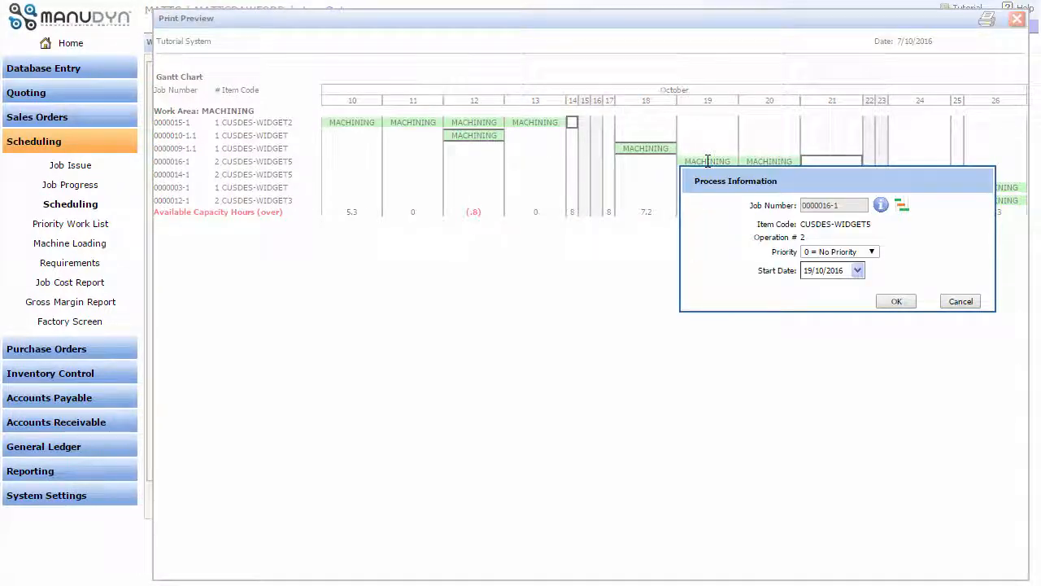
left_click(857, 271)
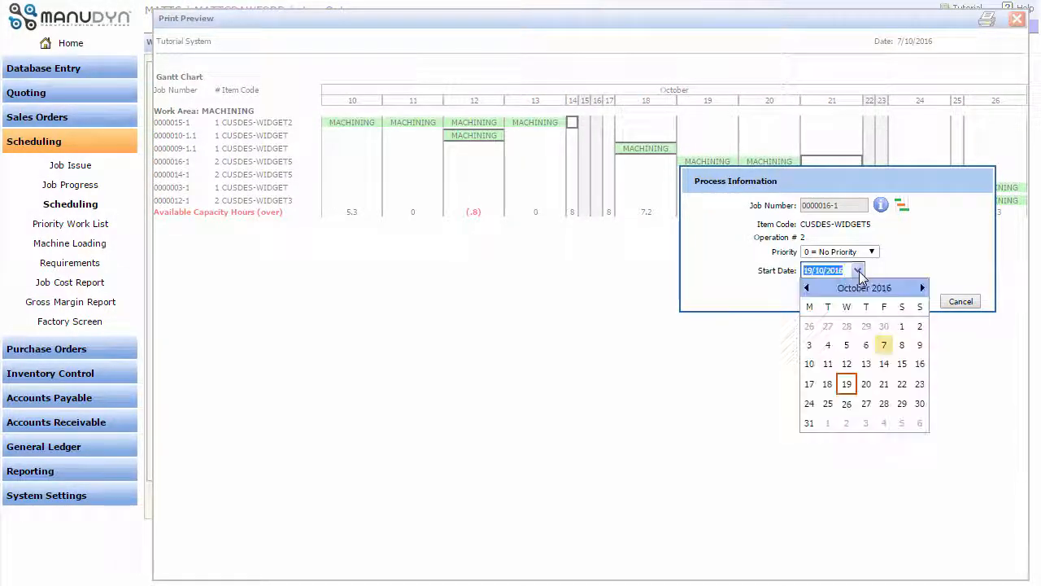
left_click(828, 383)
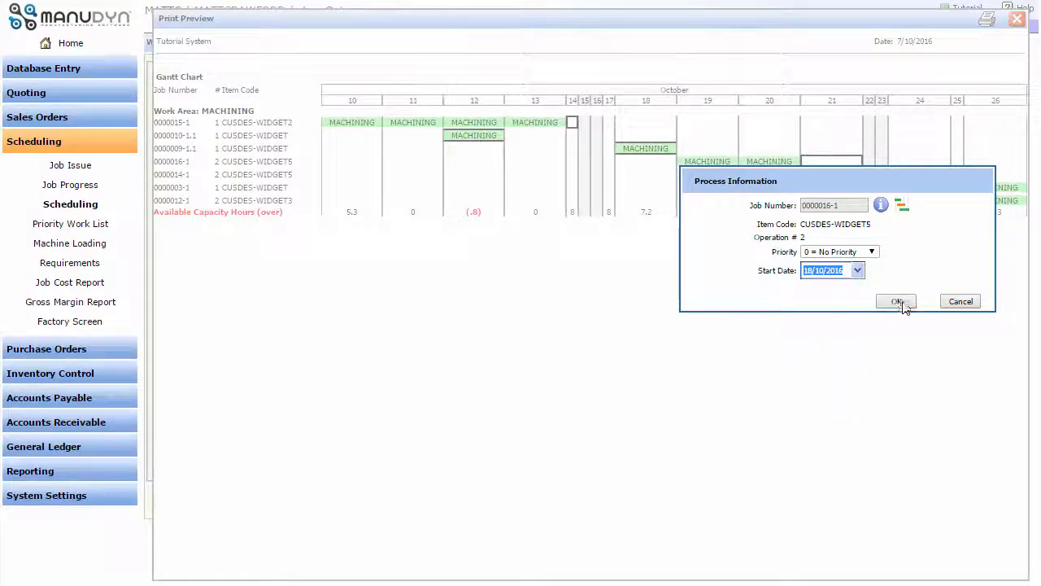
left_click(897, 302)
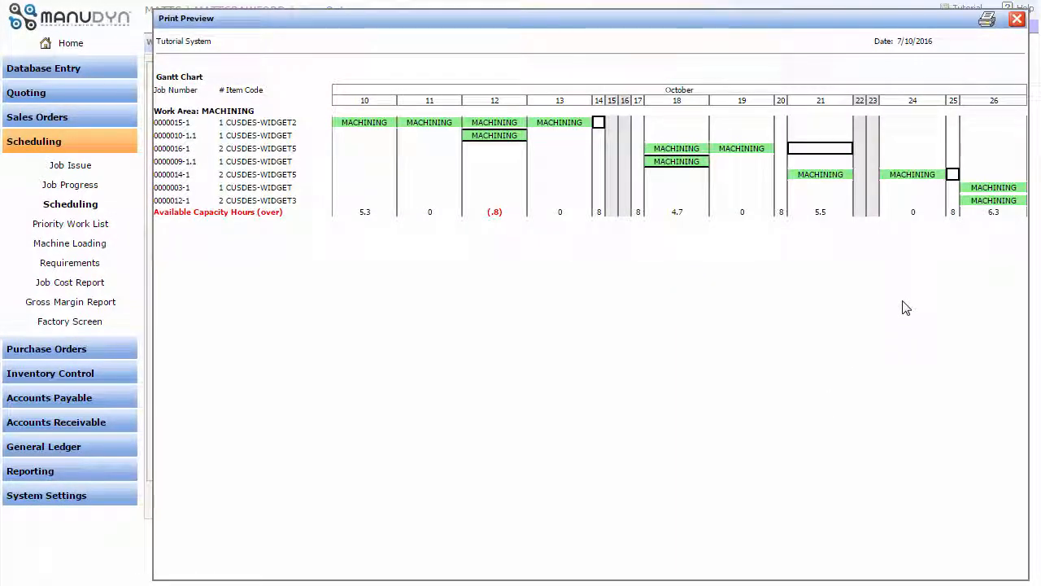
left_click_drag(701, 152, 700, 198)
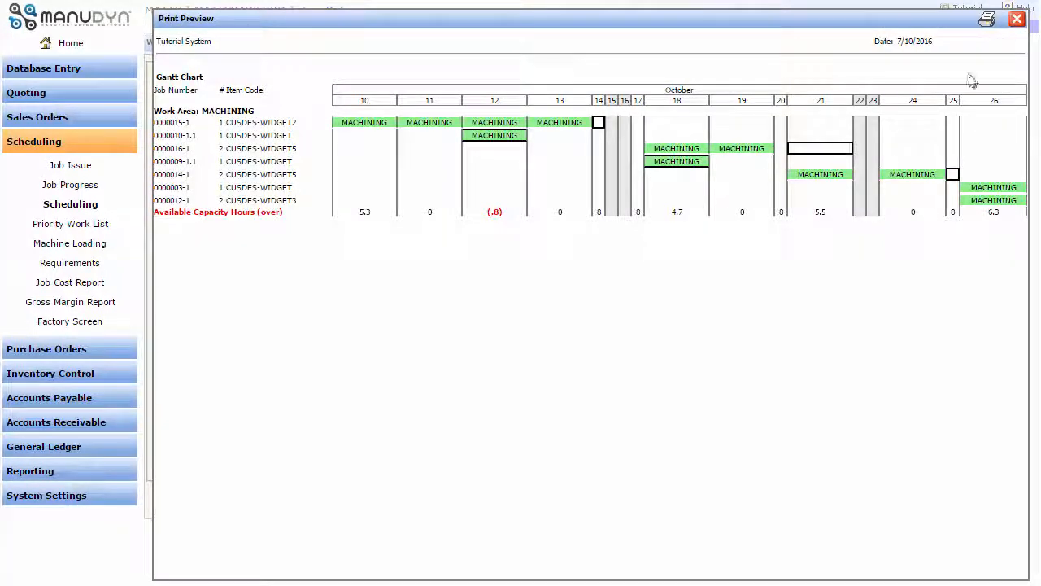
left_click(1016, 19)
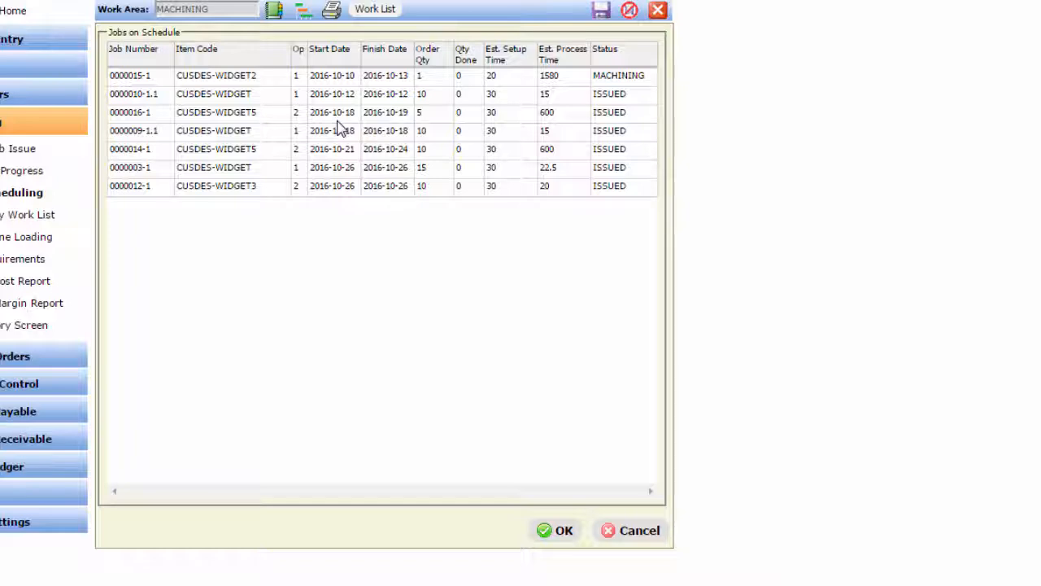
- Review the process information of the CUSDES-WIDGET5 job with order quantity 5 and accept it
double_click(338, 114)
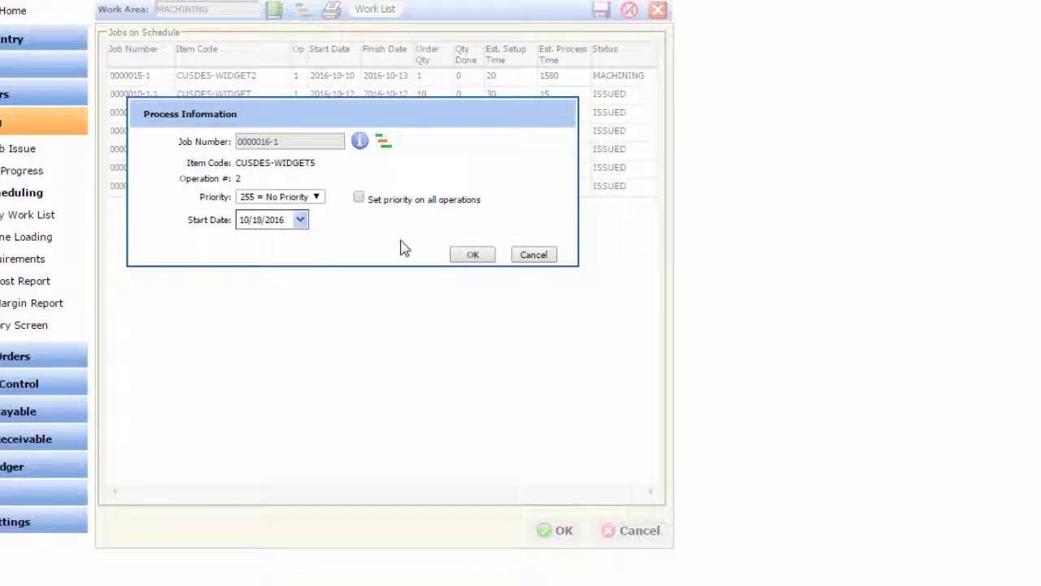
left_click(472, 256)
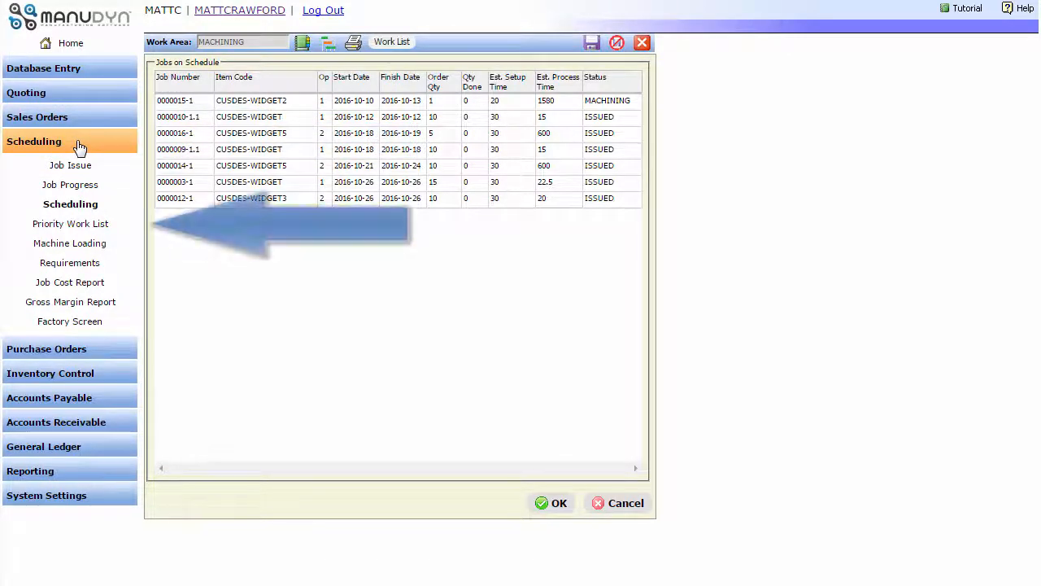
- Open the Priority Work List and limit its selection to the MACHINING work area
left_click(72, 227)
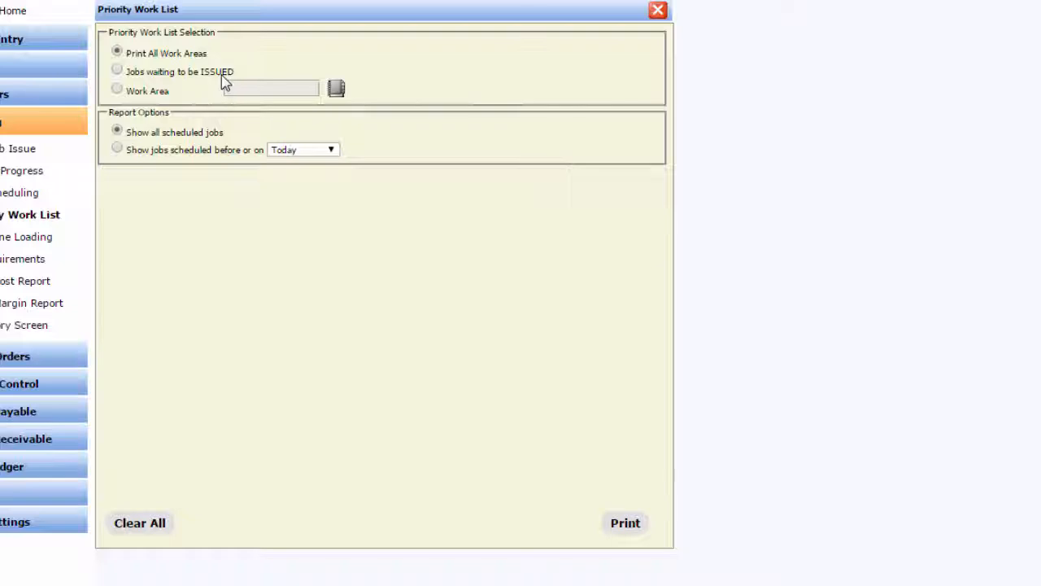
left_click(136, 94)
left_click(335, 89)
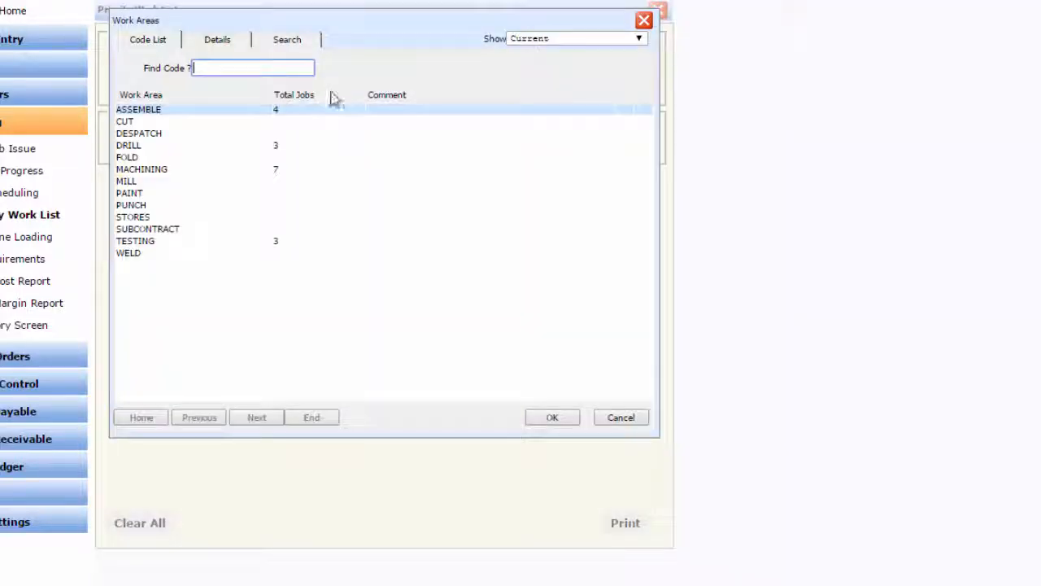
double_click(209, 170)
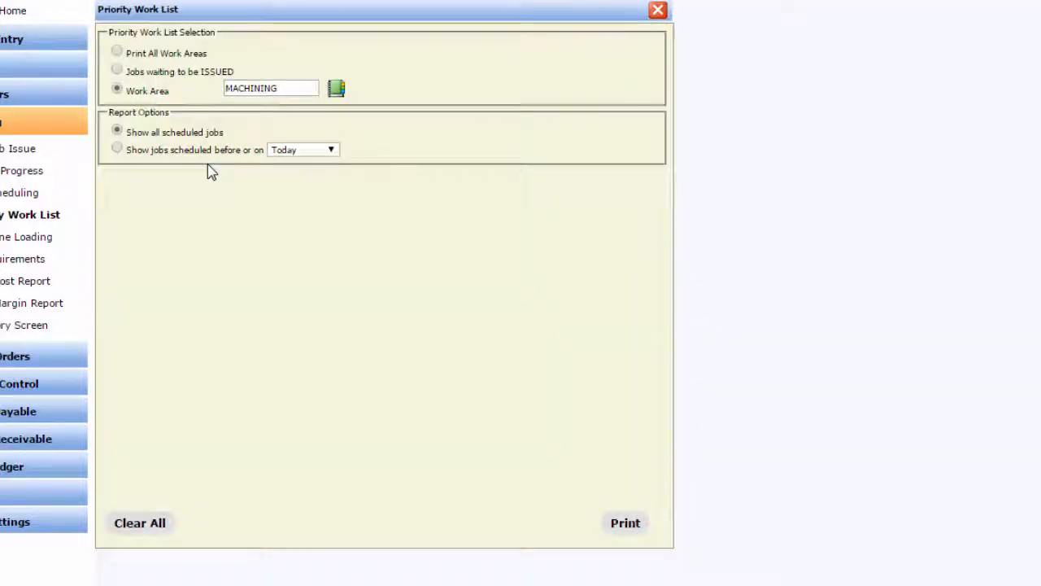
- Examine the print preview of the MACHINING priority work list, and close both the preview and the Priority Work List screen
left_click(625, 522)
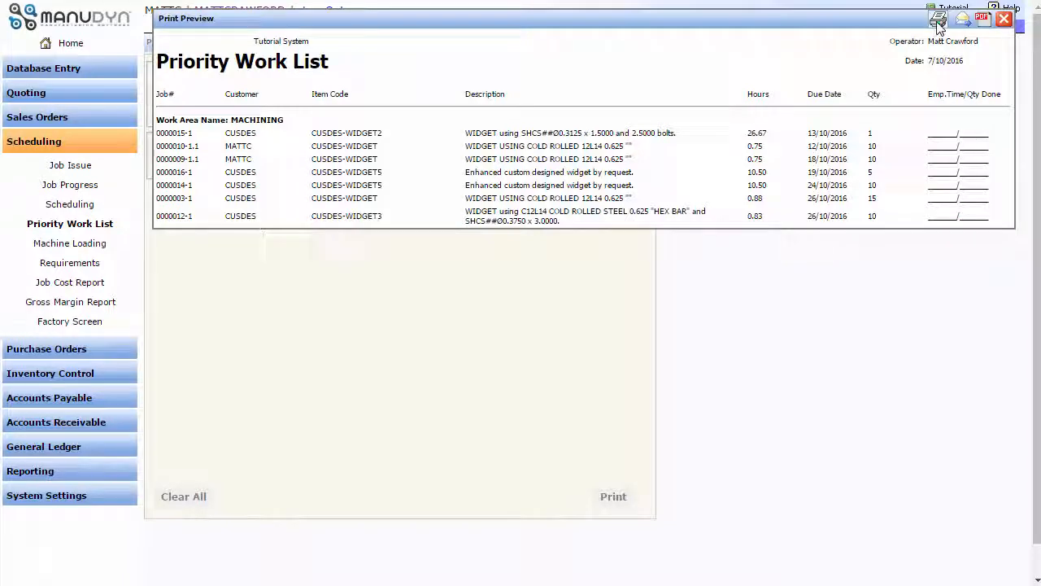
left_click(1005, 20)
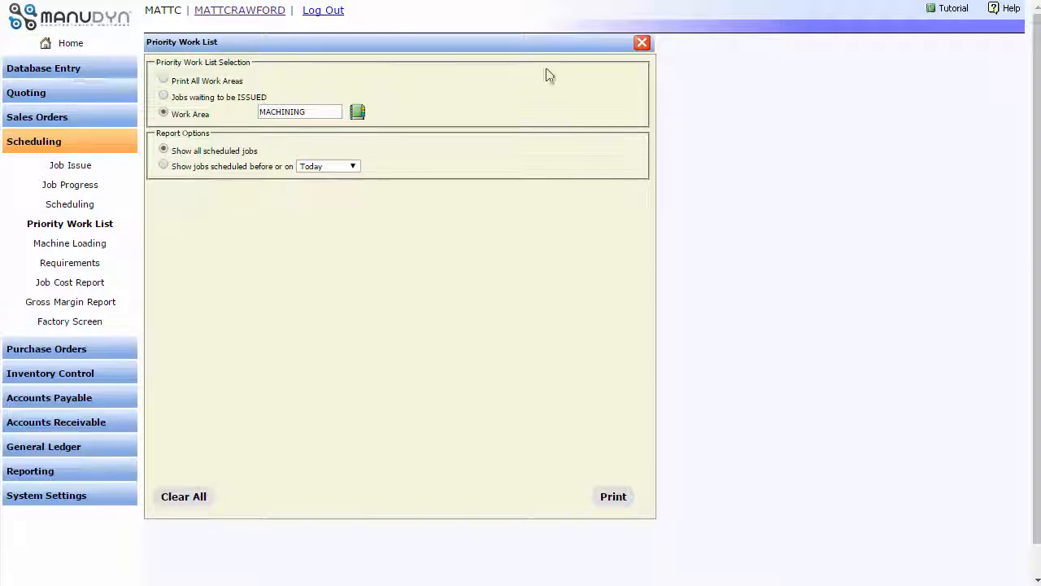
left_click(641, 45)
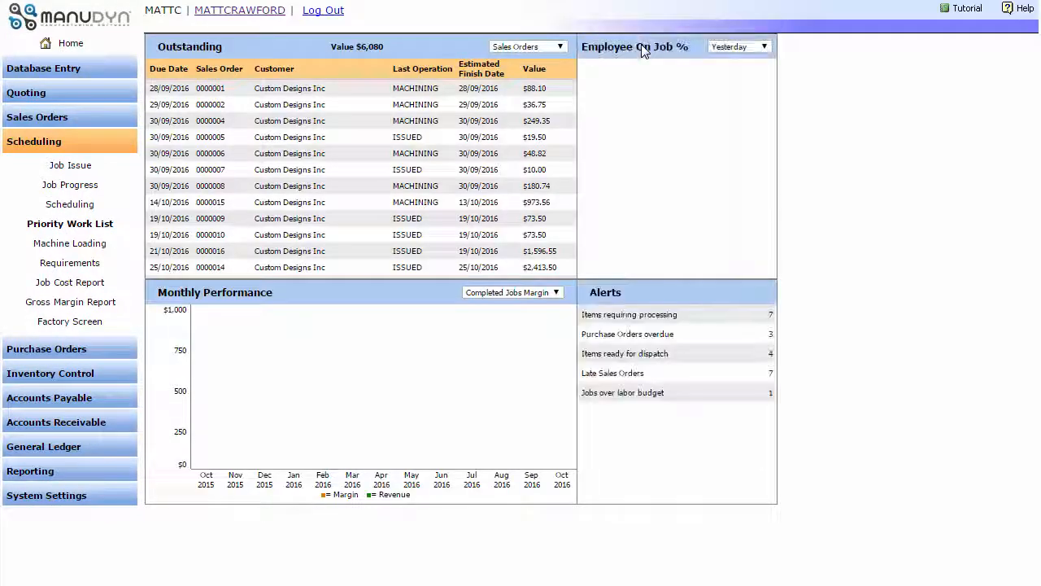